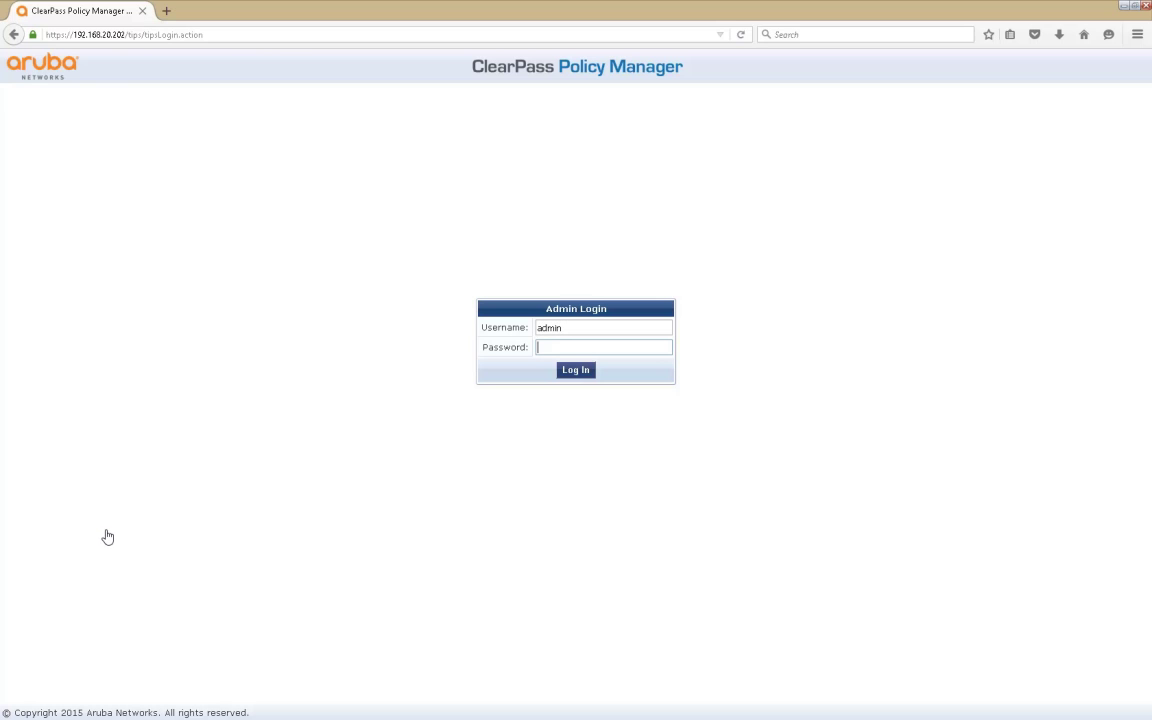
Log in to the admin account with the account password.
type("●●●●●●●●●●")
key("Return")
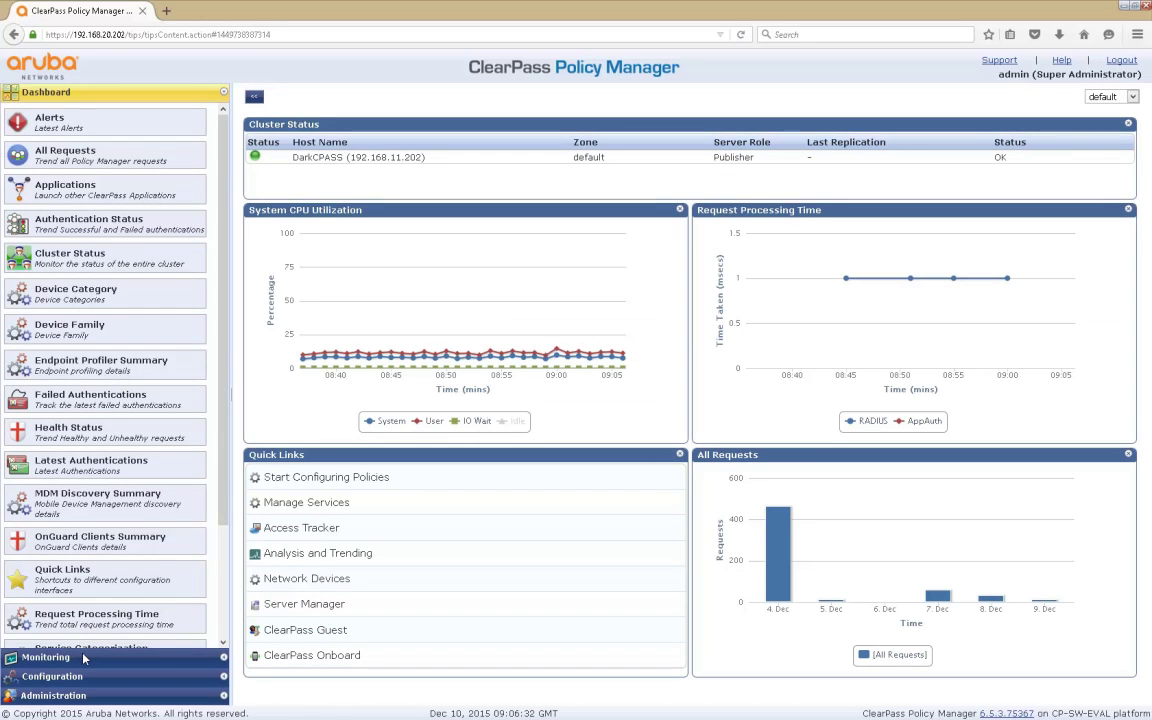
Review the summary of the most recent accepted RADIUS request in the Access Tracker, and close its details.
left_click(84, 656)
left_click(76, 149)
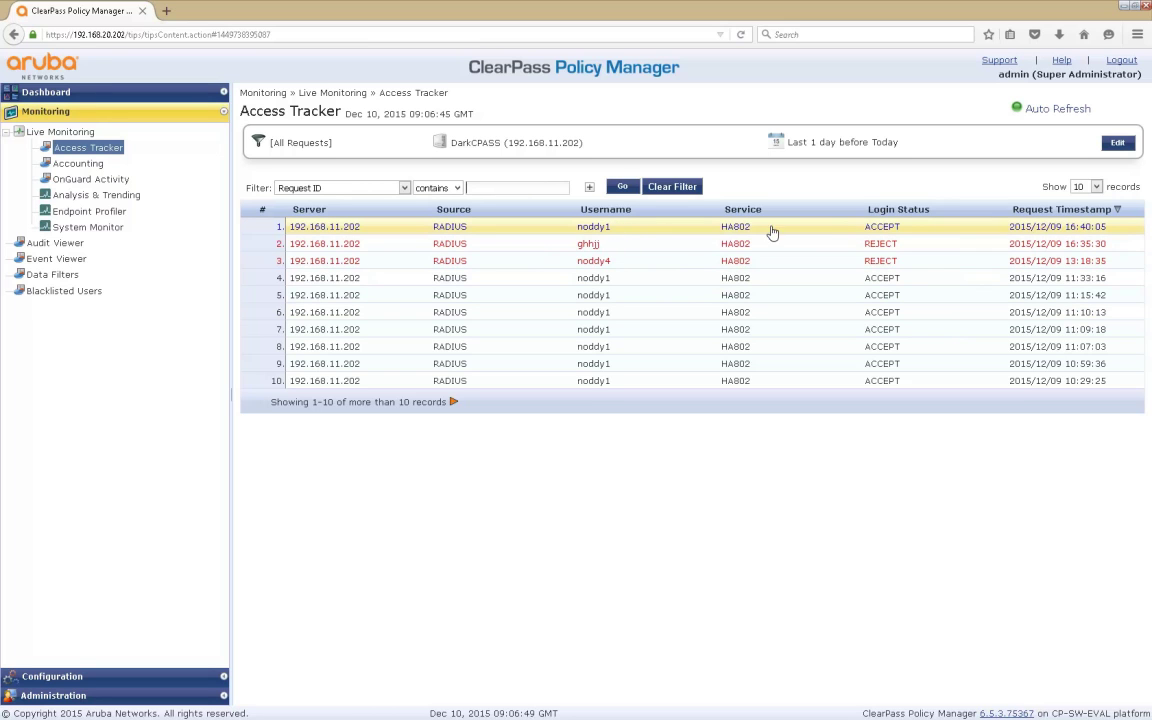
left_click(947, 231)
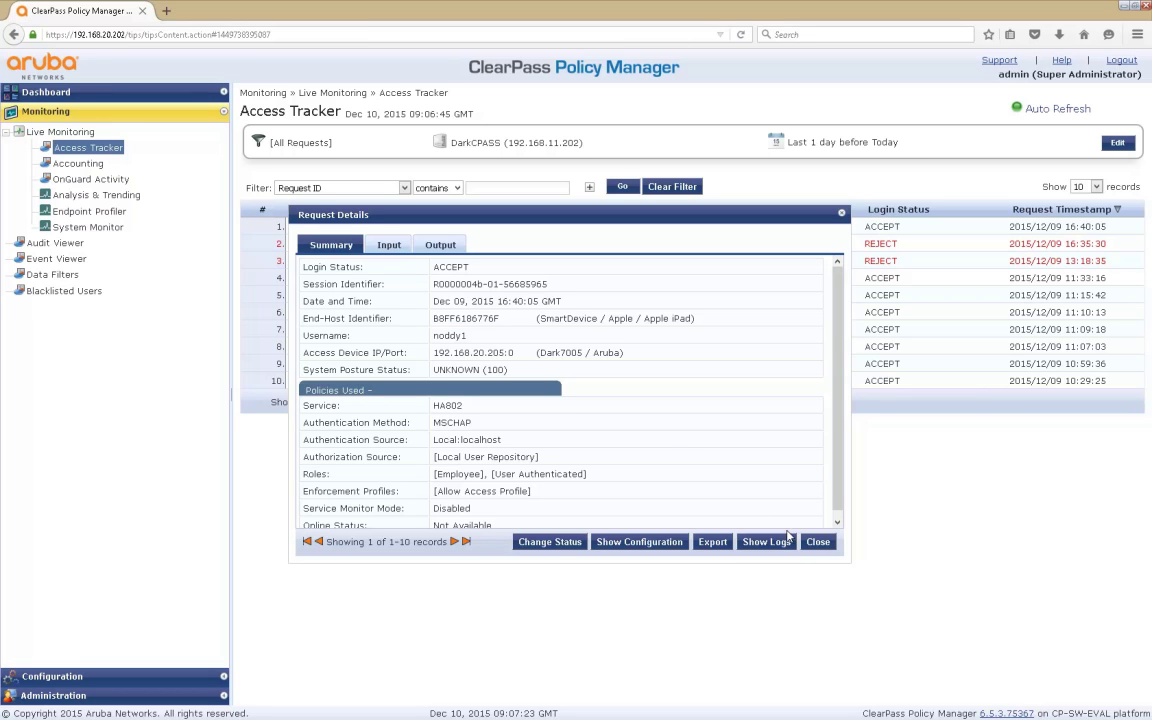
left_click(819, 544)
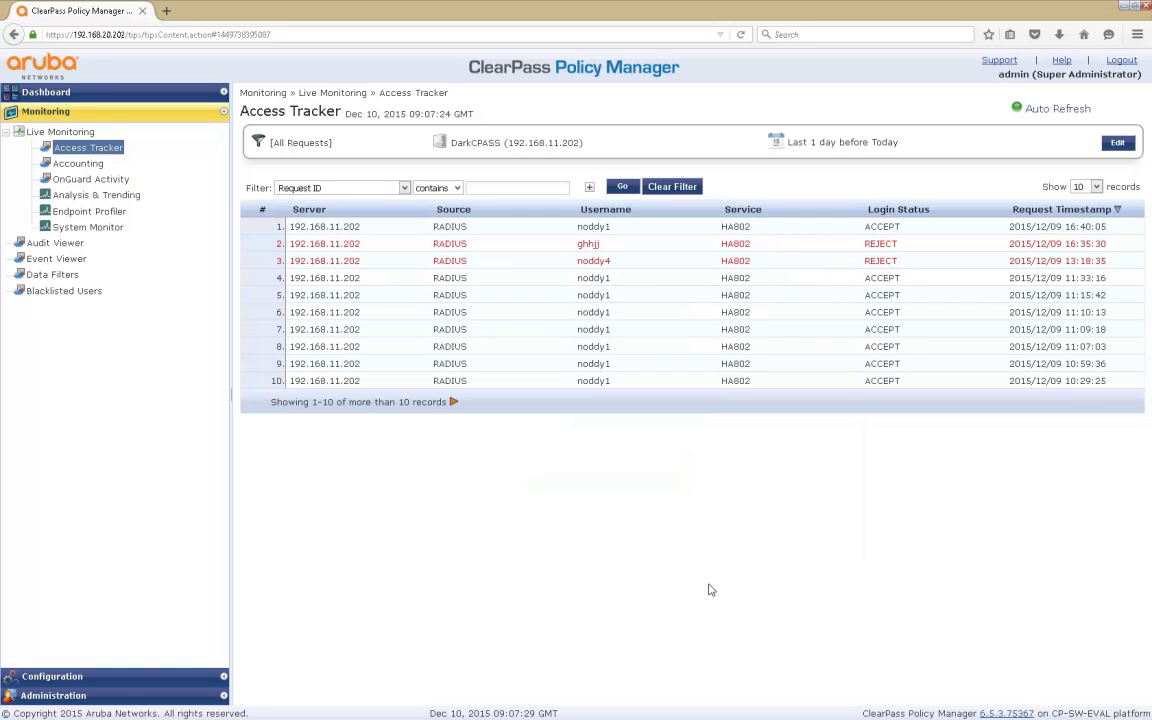
Start adding an endpoint context server under external servers, with AirWave as the server type.
left_click(118, 696)
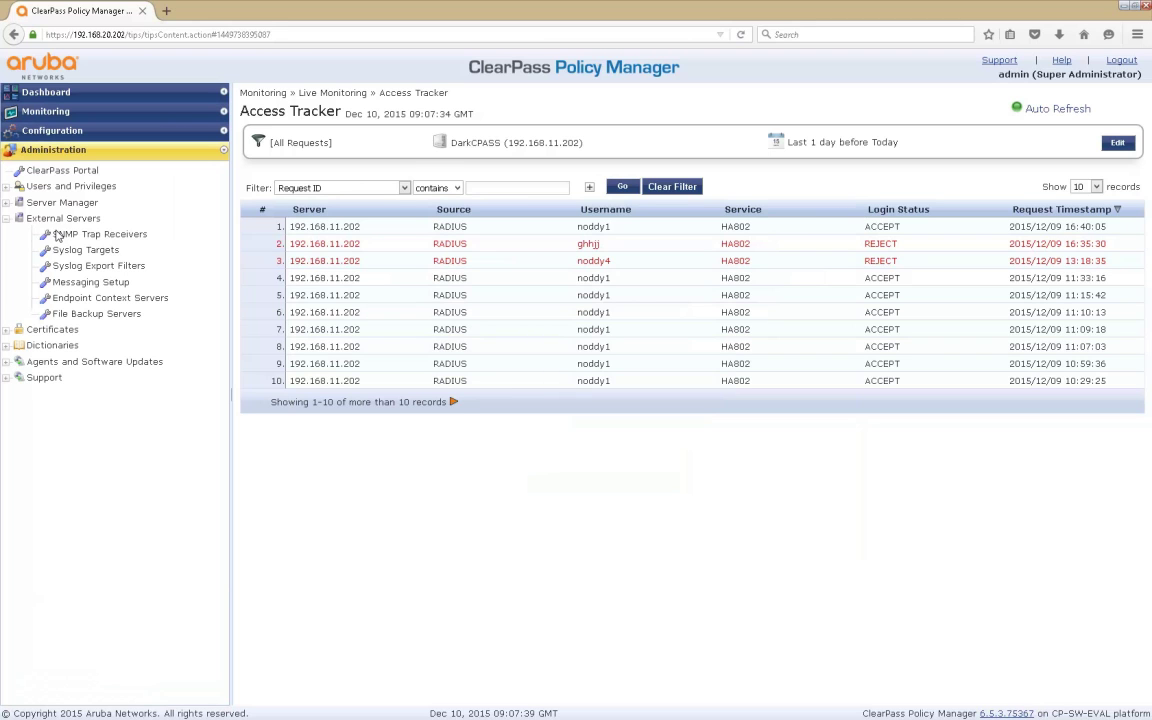
left_click(70, 298)
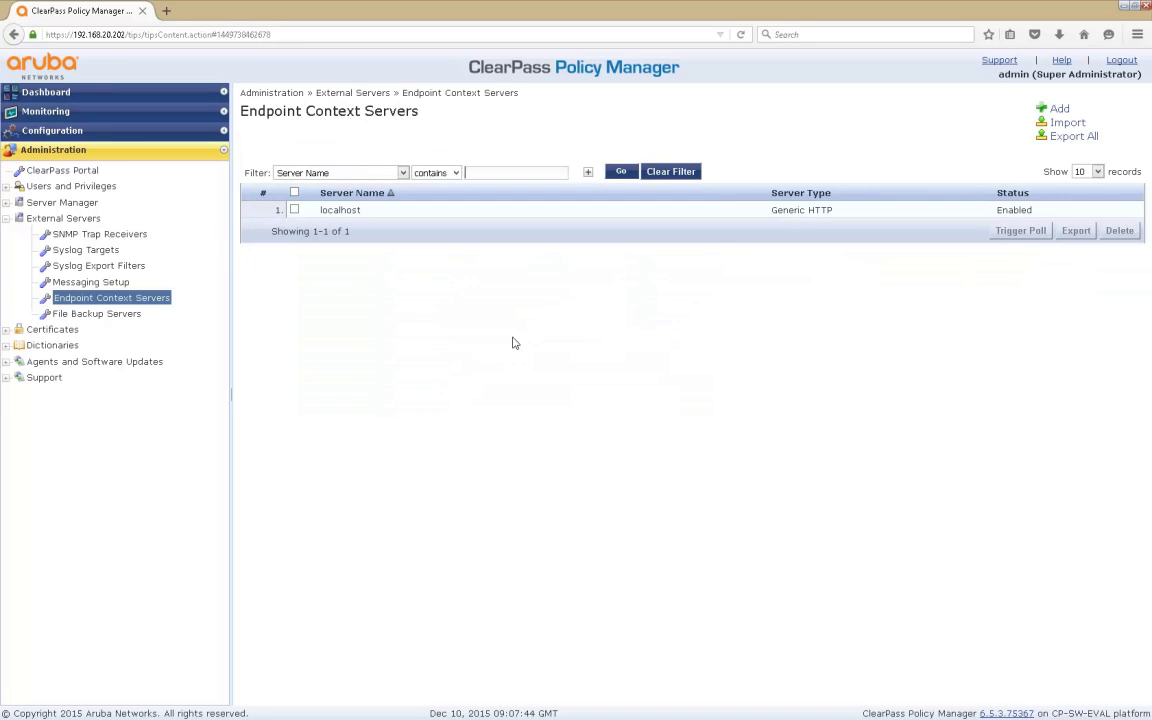
left_click(1060, 110)
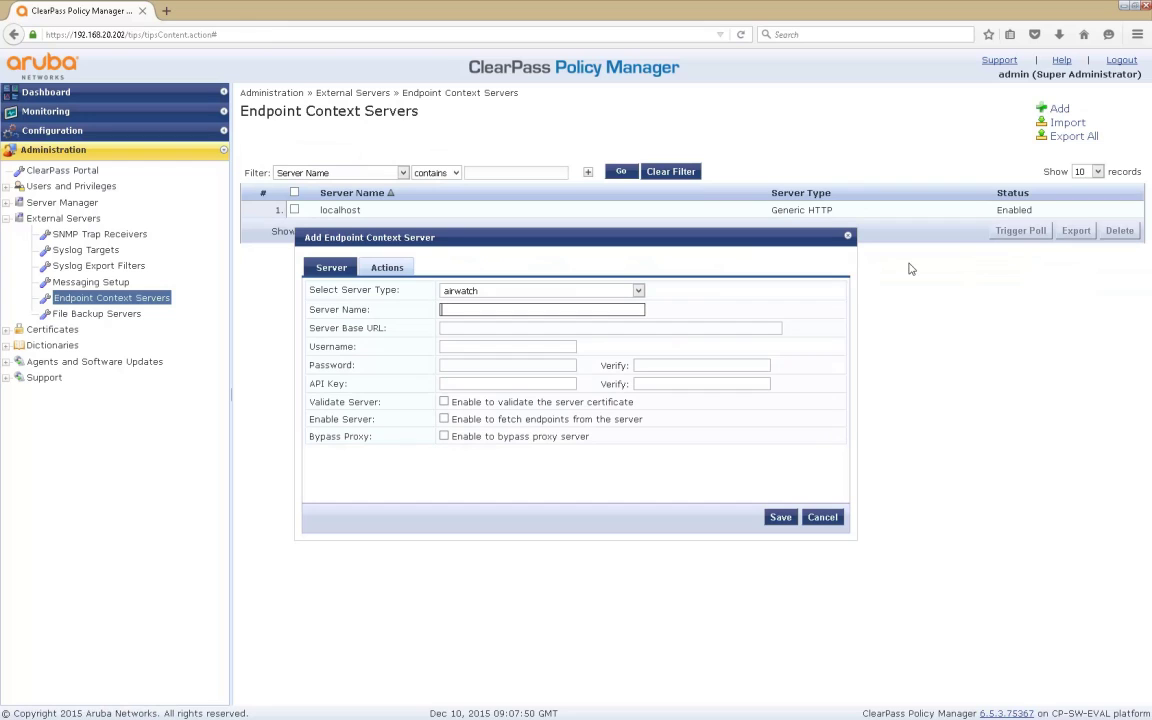
left_click(639, 292)
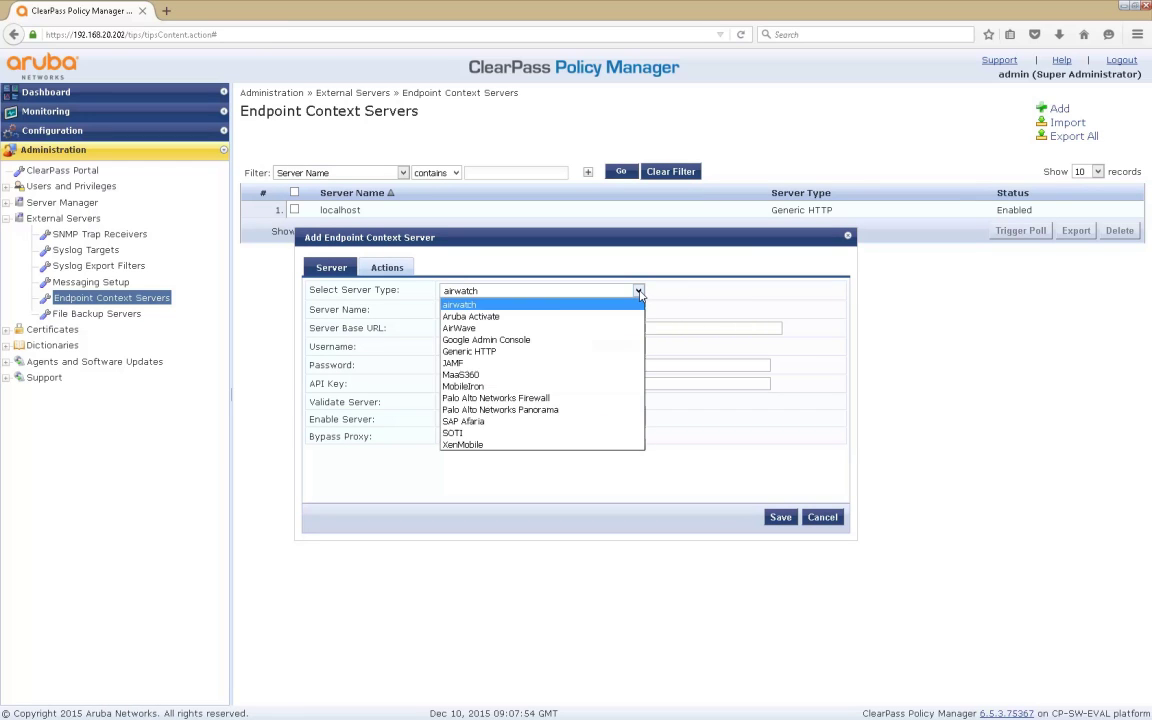
left_click(510, 328)
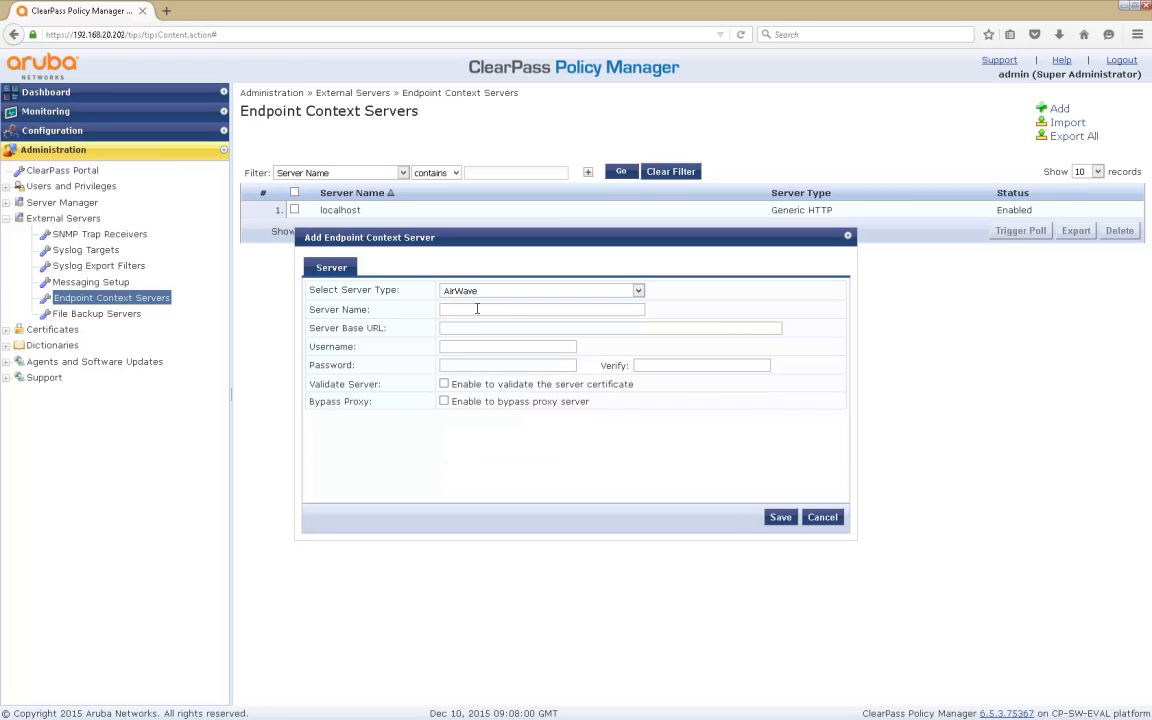
left_click(477, 309)
type("dark")
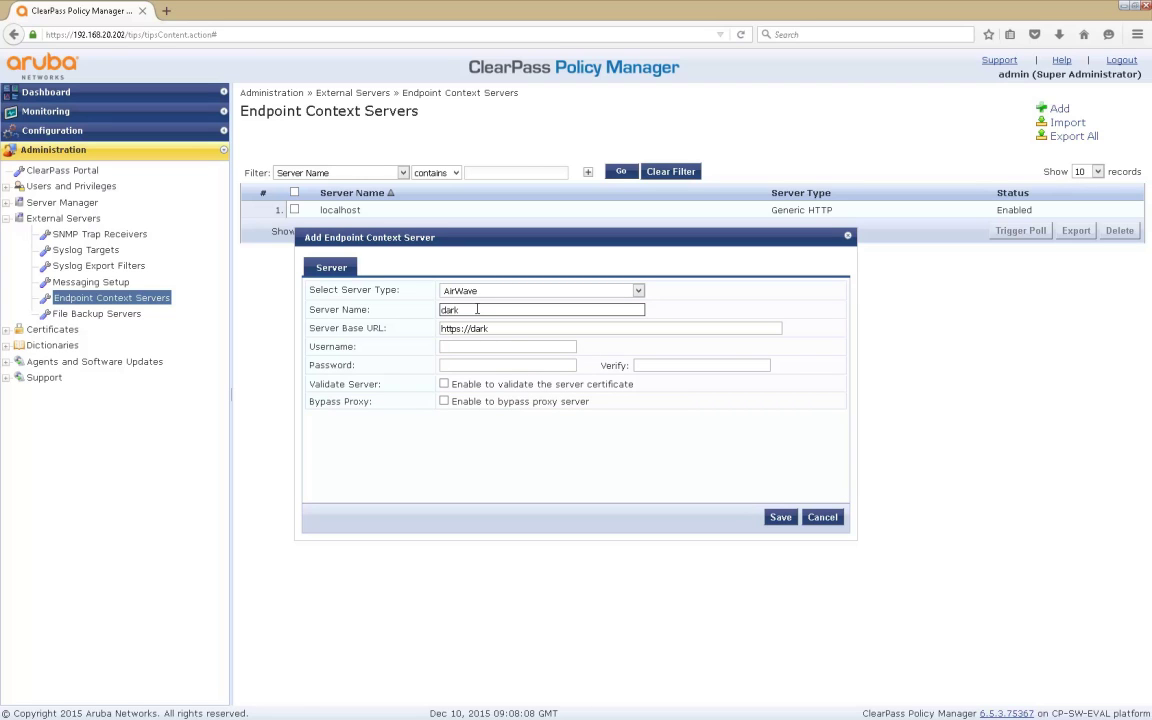
type("air.dbark.net")
key("Tab")
key("Tab")
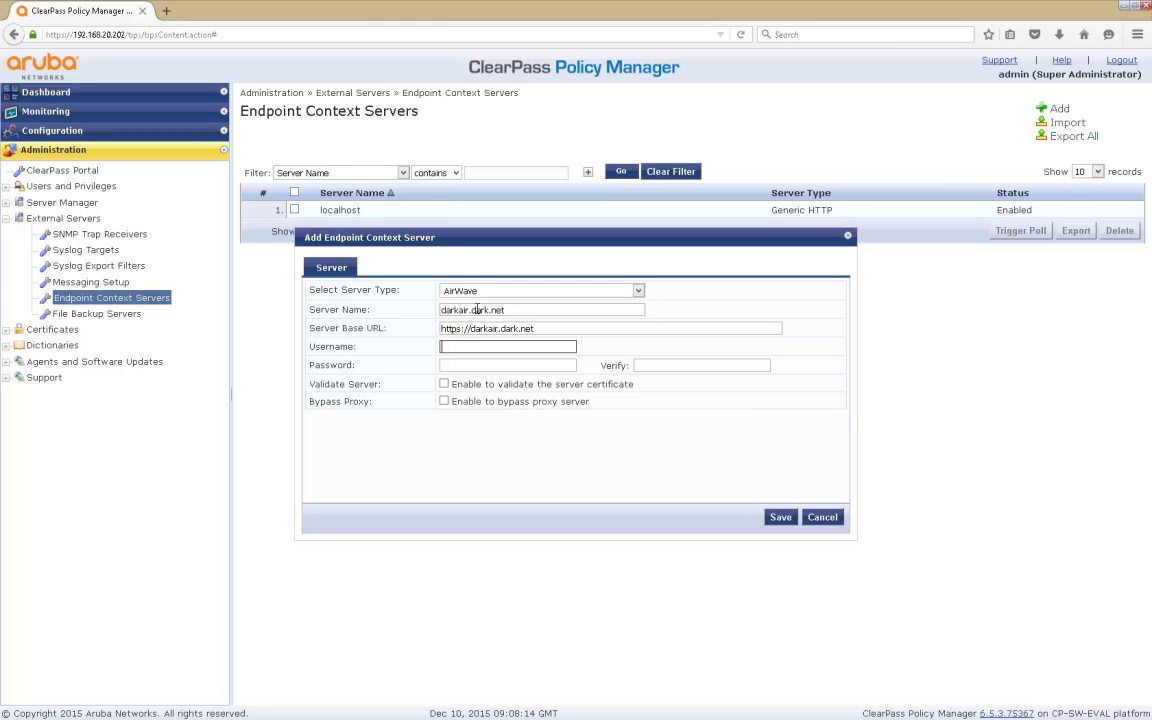
Set the server's username to reader, enter and verify the account password, and save the context server.
type("reader")
key("Tab")
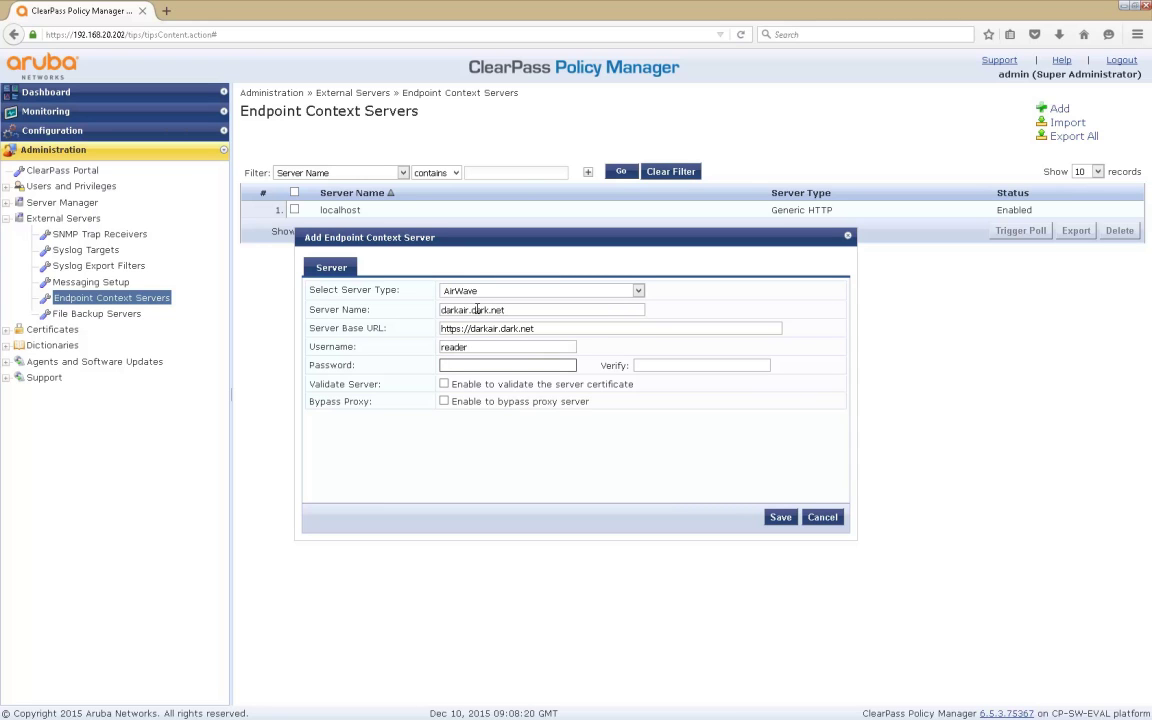
type("••••••••••••••••")
key("Tab")
type("••••••••")
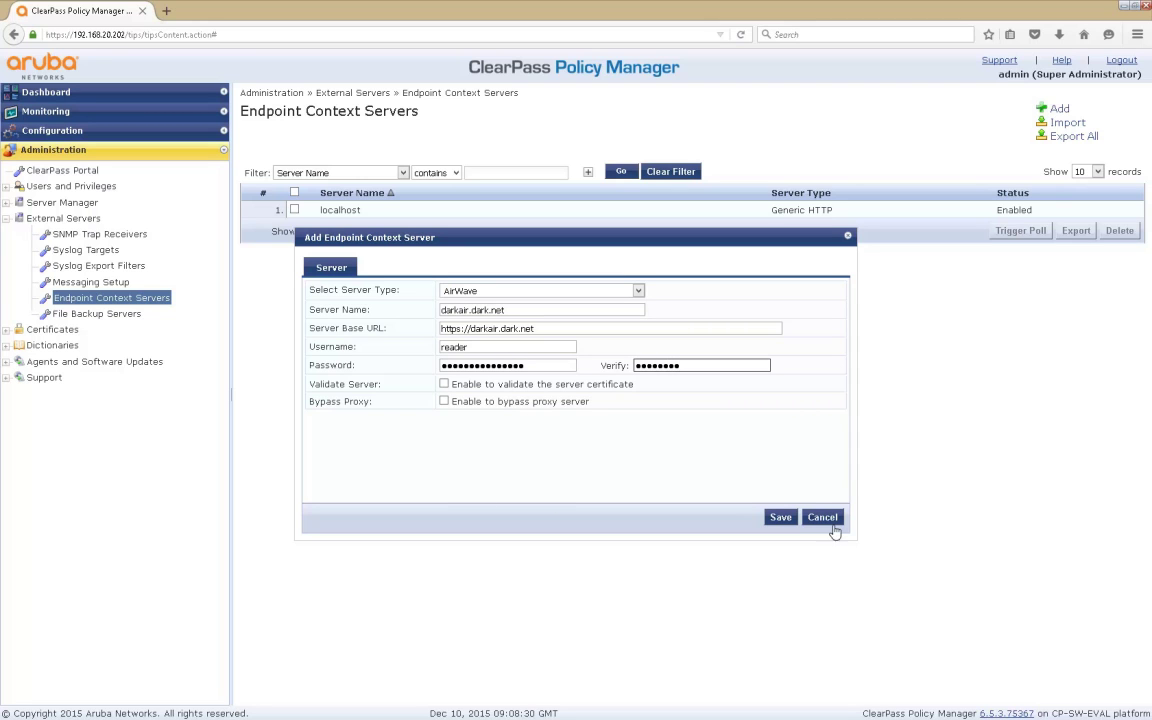
left_click(782, 518)
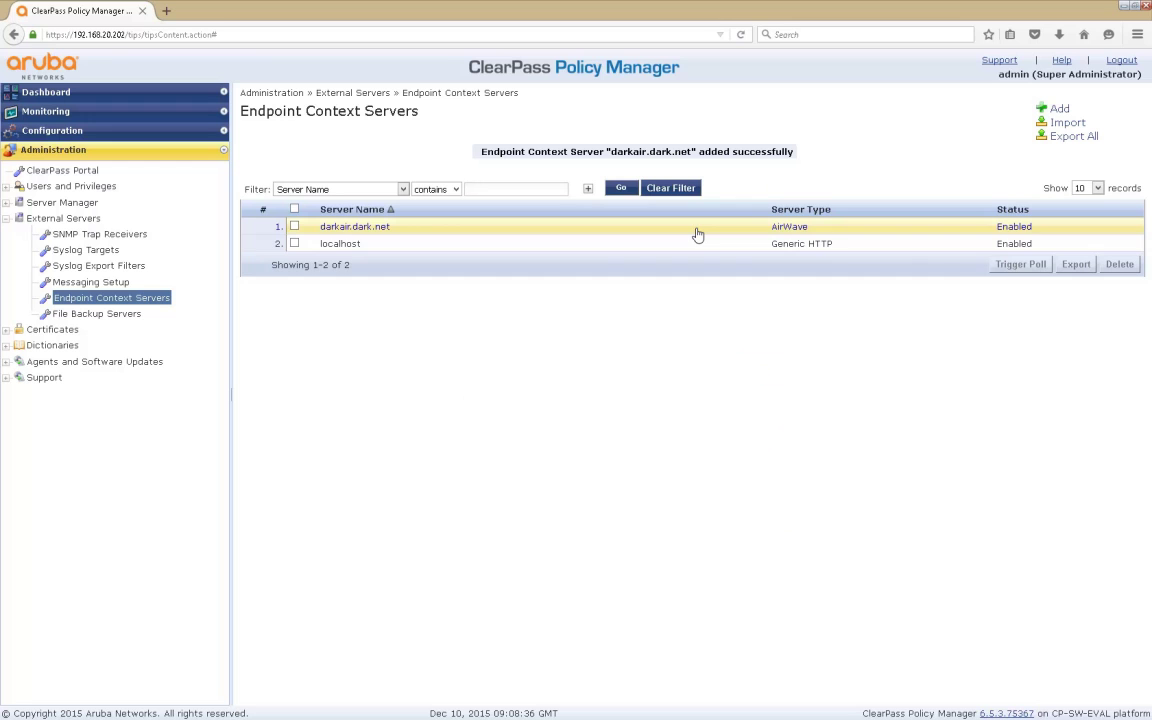
Reopen the most recent accepted request in the Access Tracker and open its client in AirWave.
left_click(59, 116)
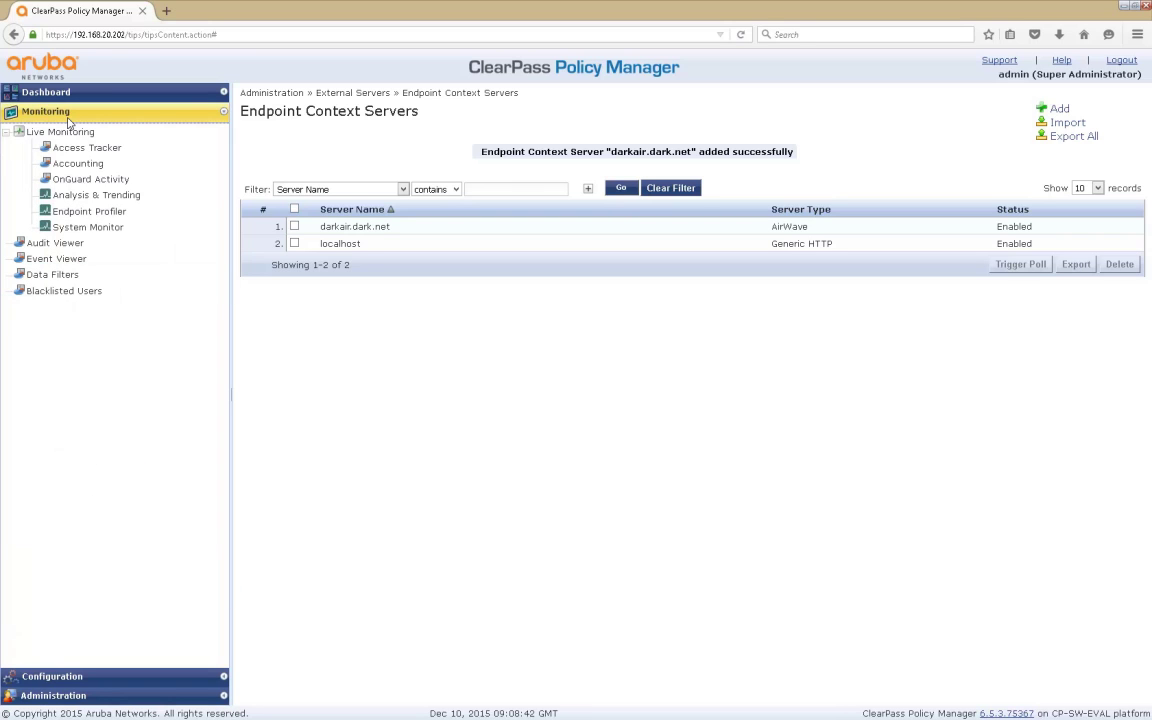
left_click(73, 152)
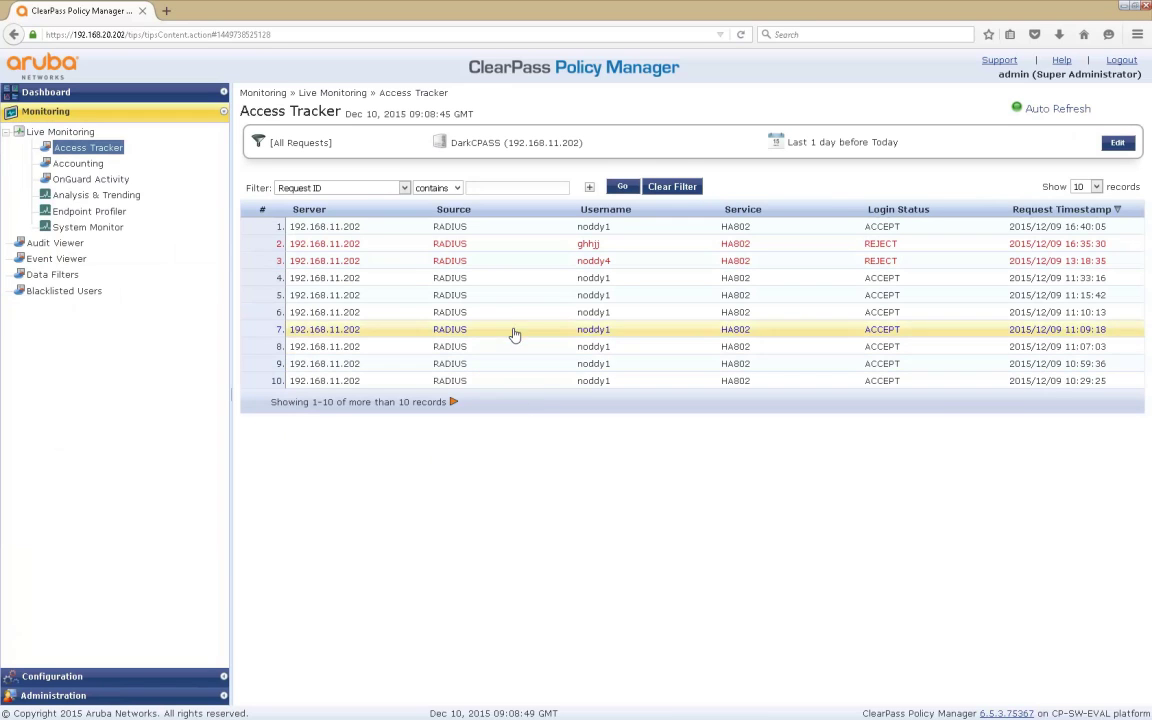
left_click(517, 228)
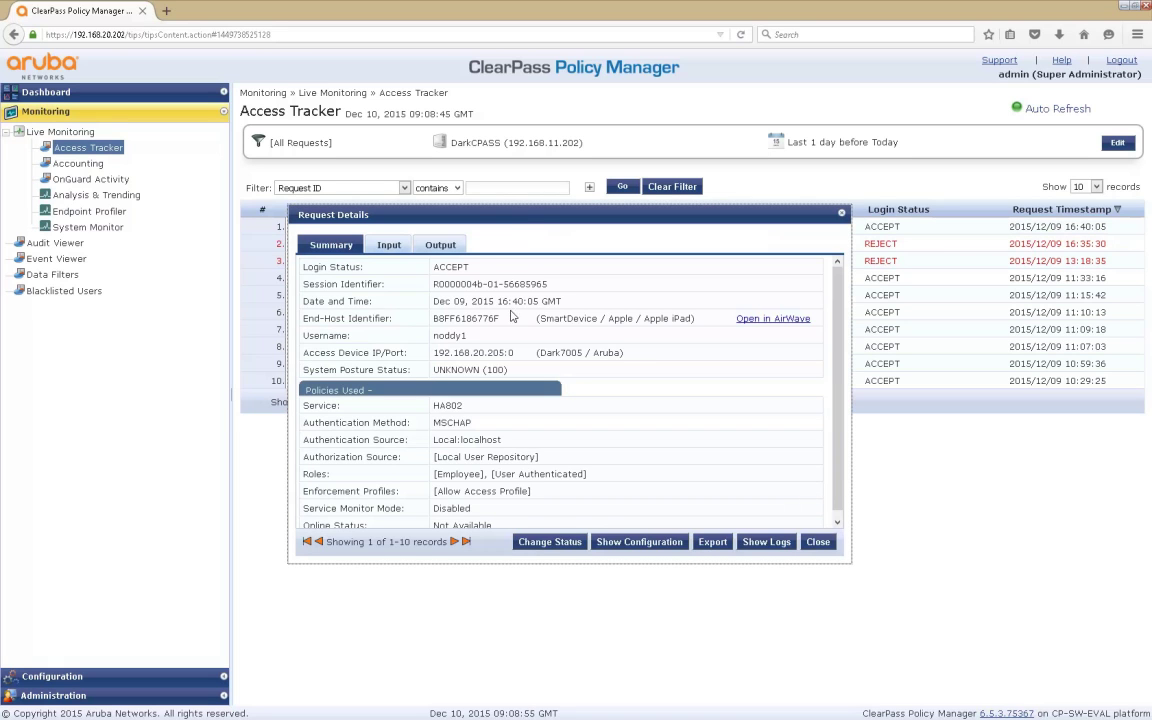
left_click(768, 320)
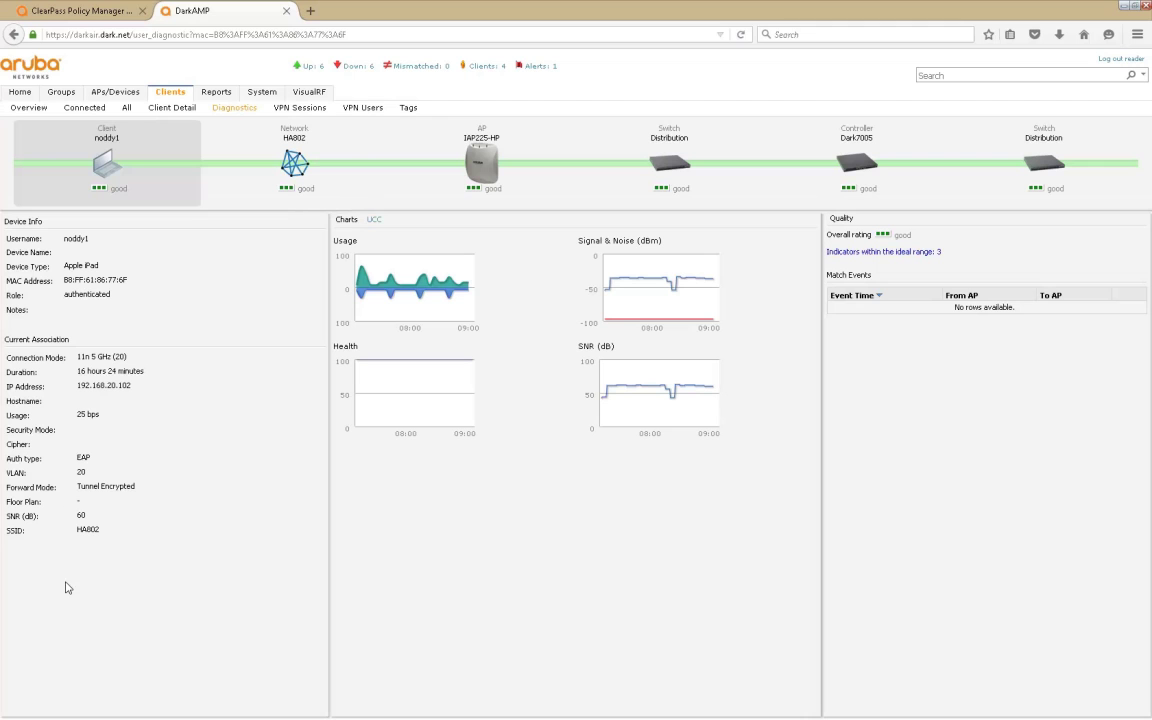
Examine the client's diagnostics for the HA802 network, IAP225-HP access point, first Distribution switch and Dark7005 controller, and return to ClearPass.
left_click(296, 158)
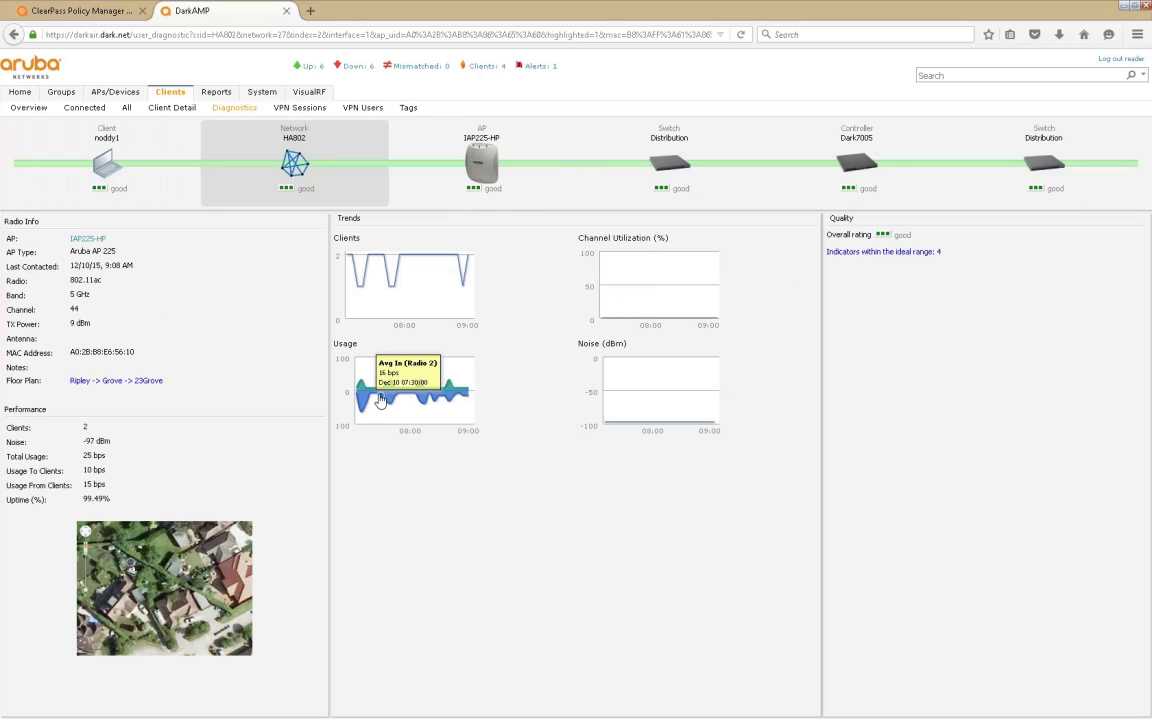
left_click(481, 163)
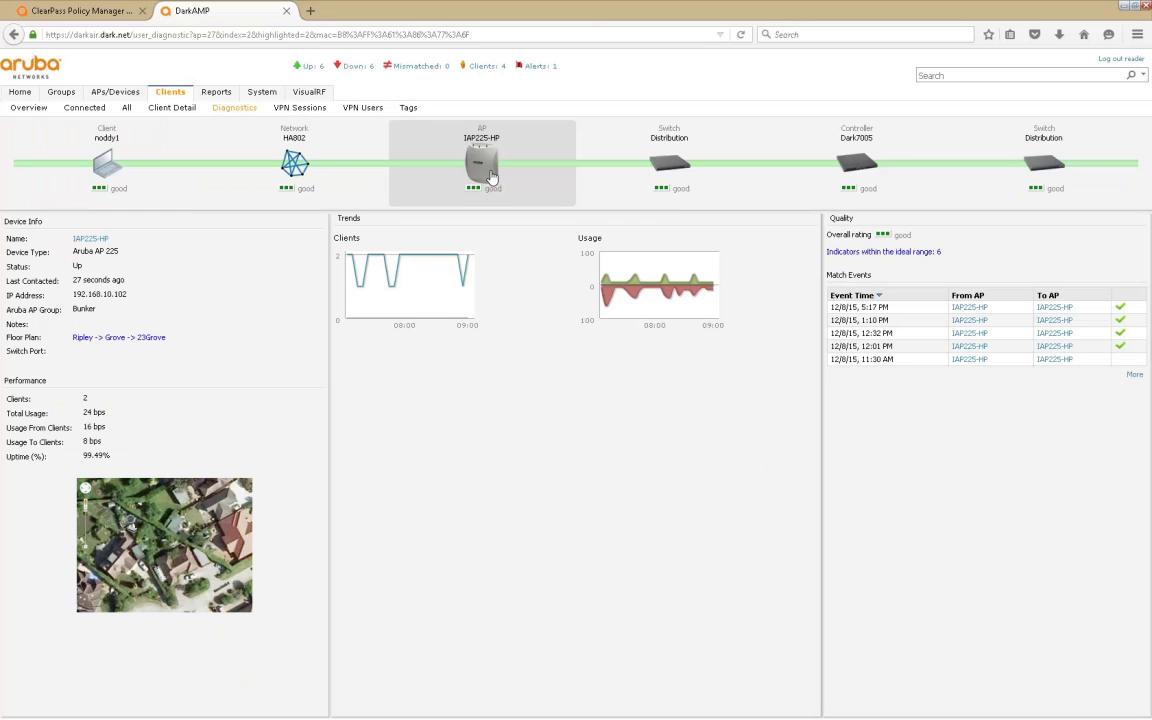
left_click(674, 172)
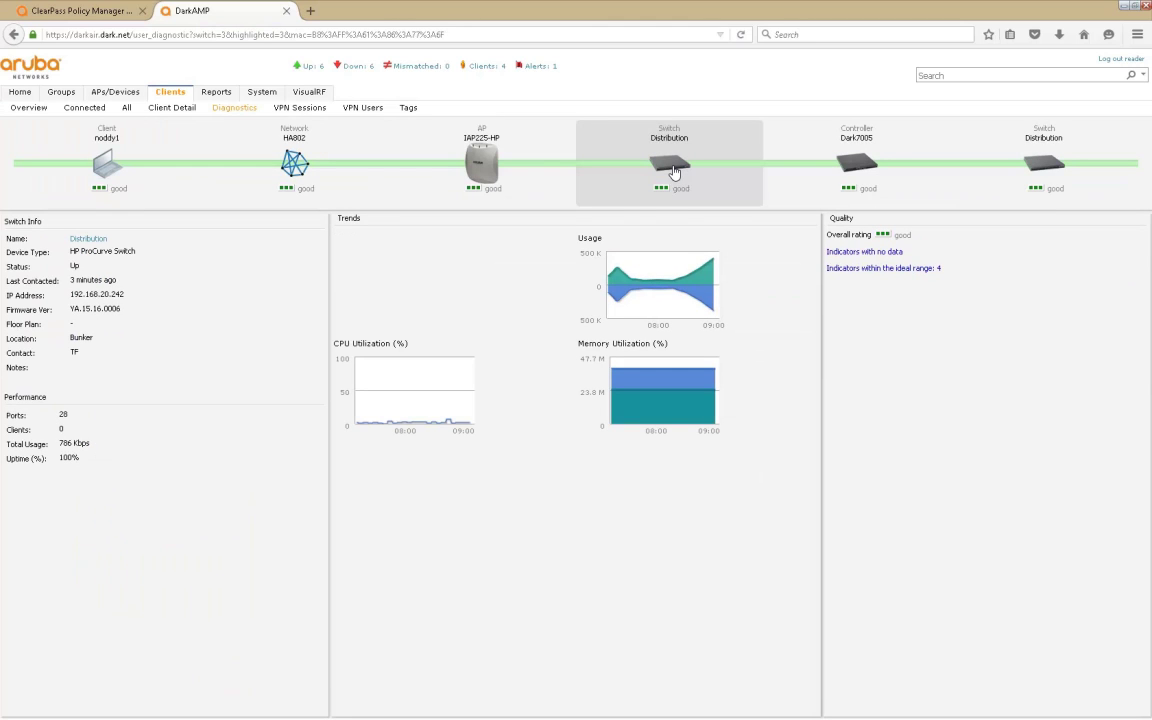
left_click(864, 180)
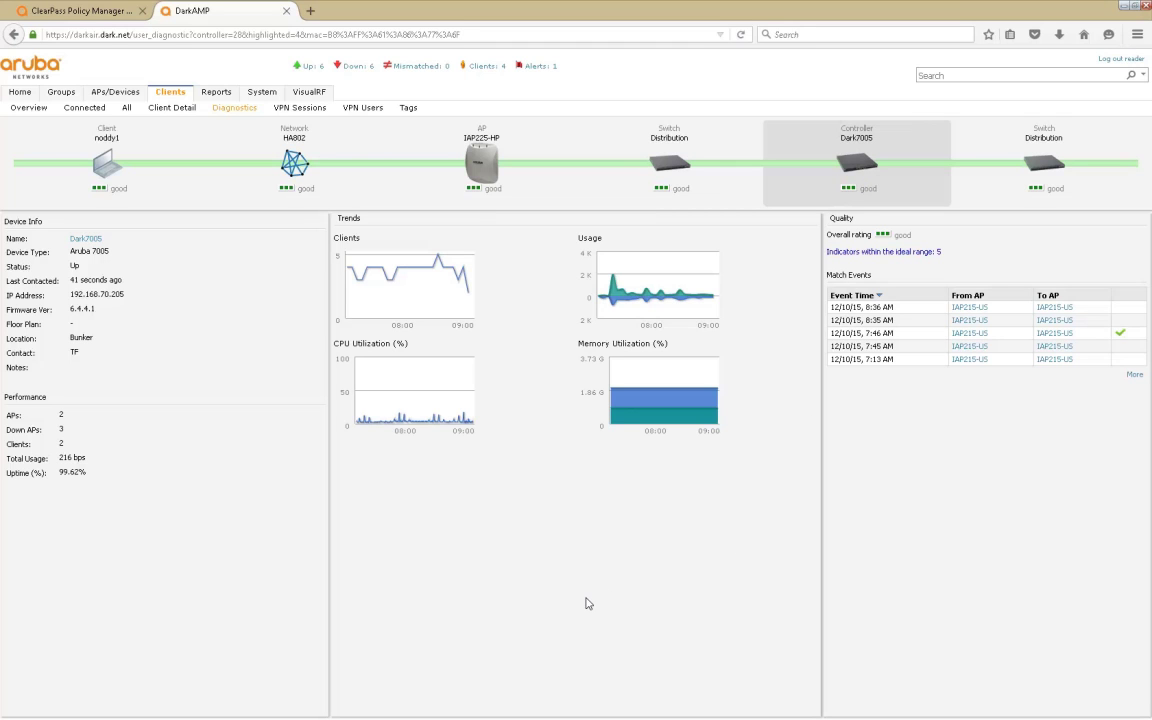
left_click(287, 11)
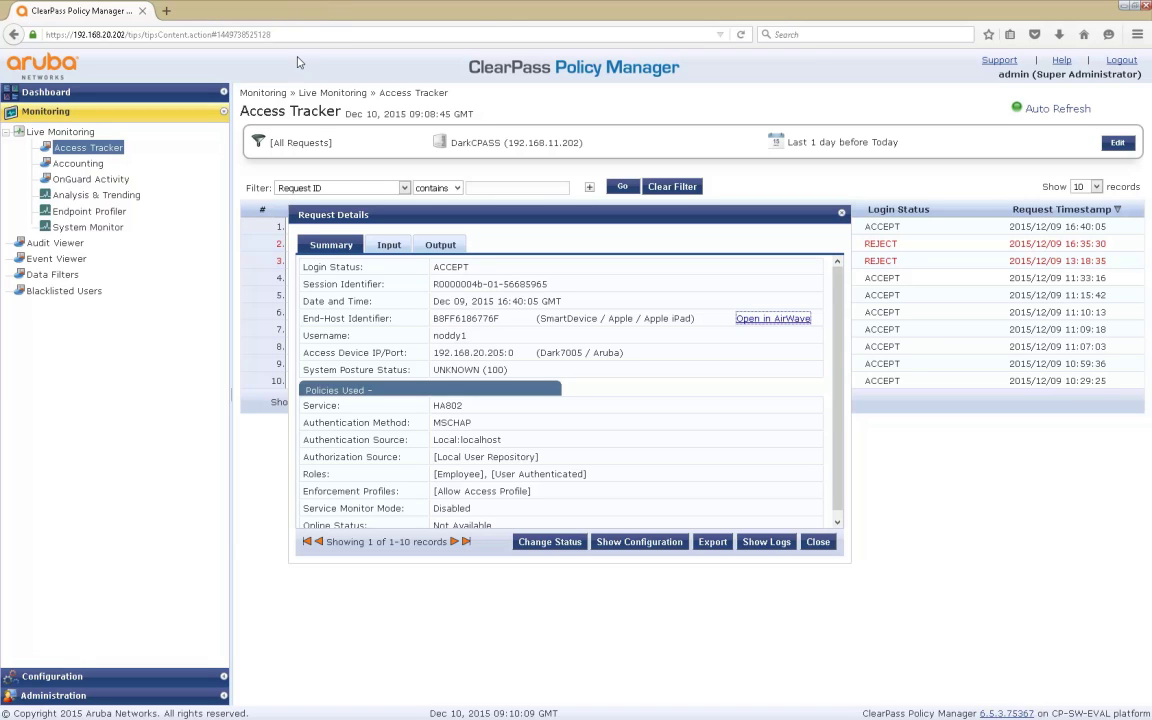